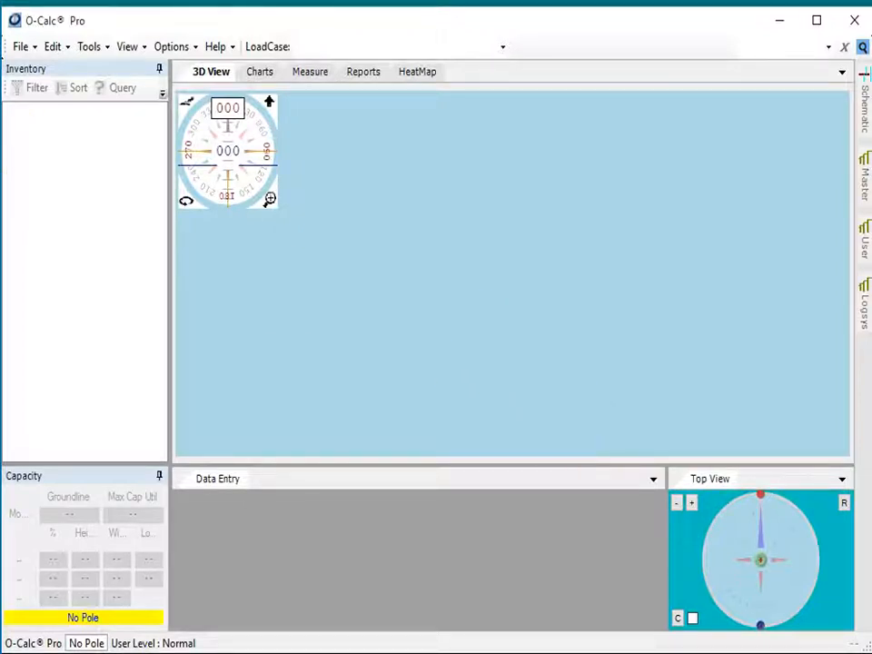
Look through the plugin manager's list for SlackIntegration.pplugin and leave without applying changes.
click(164, 50)
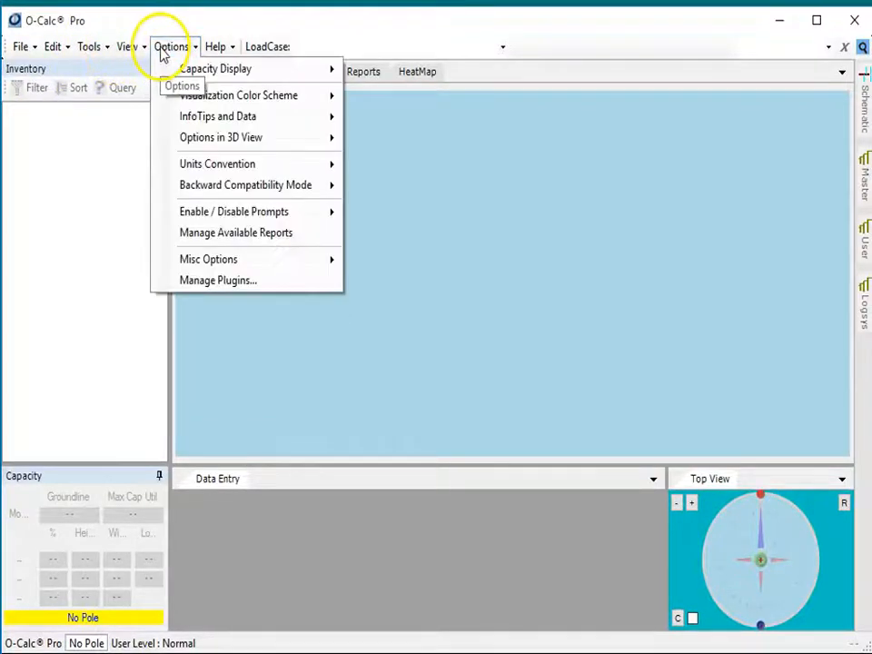
click(235, 289)
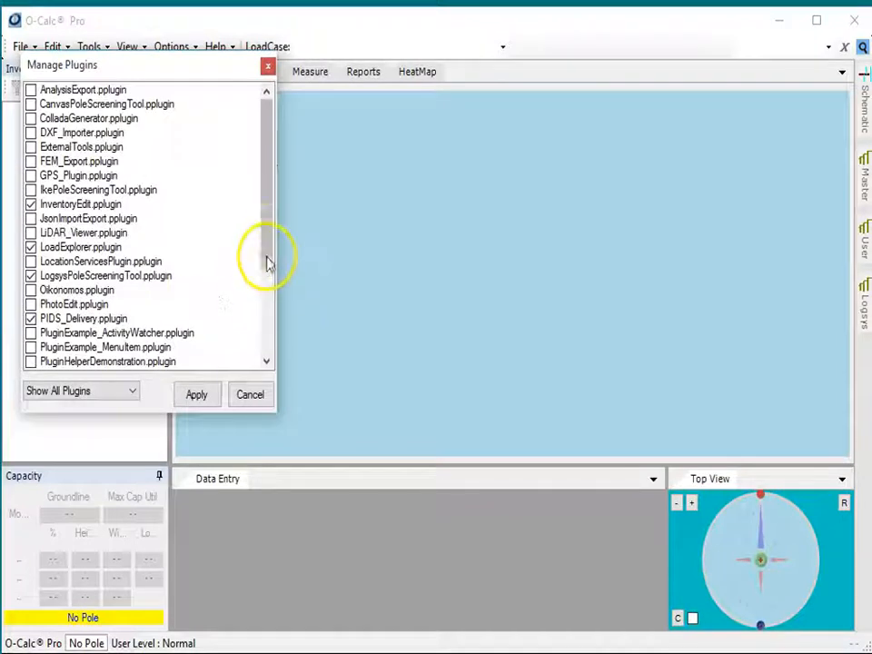
drag(273, 231, 268, 312)
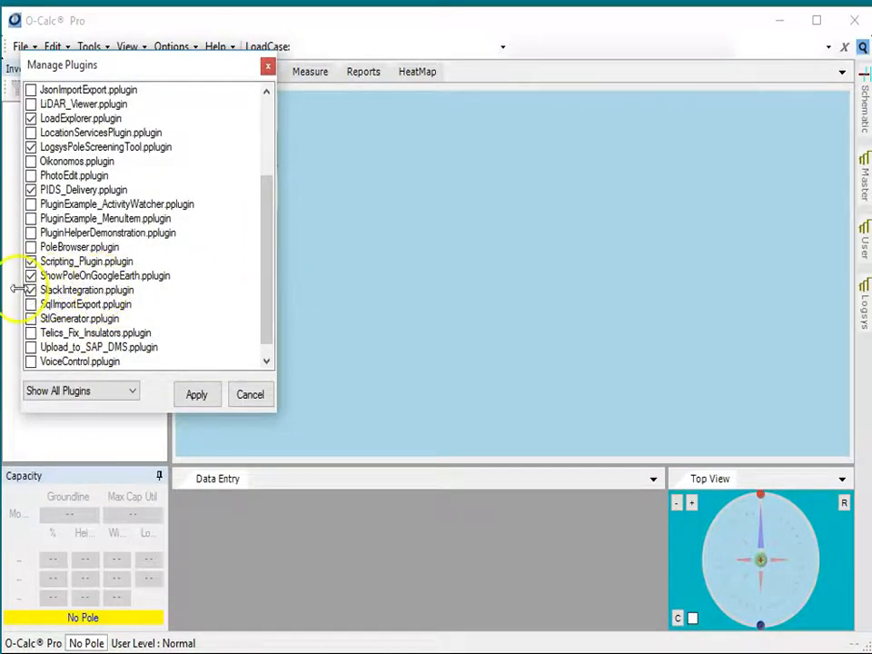
click(247, 395)
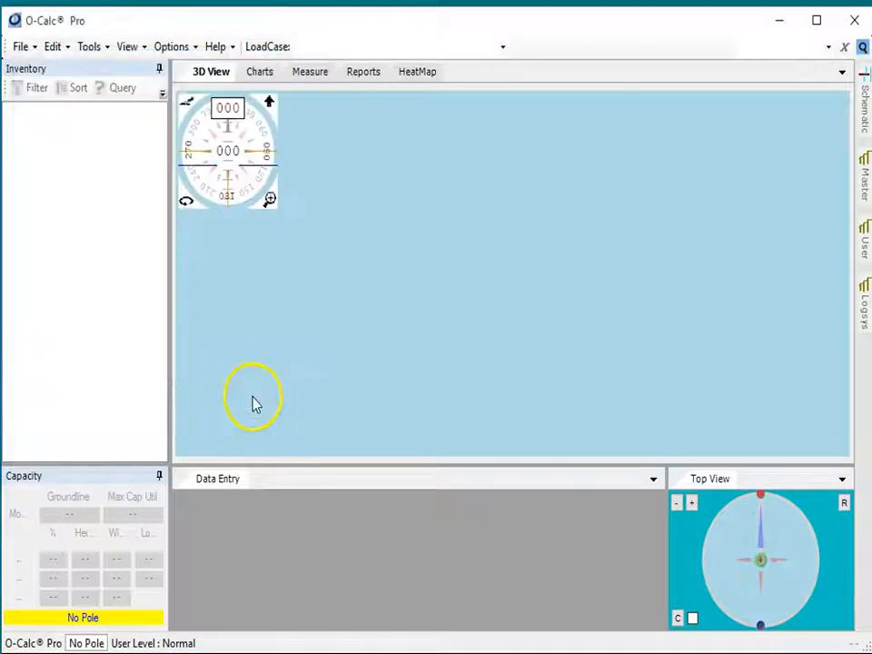
Review the Slack message templates defined for the Slack integration and close the Messages window.
click(85, 51)
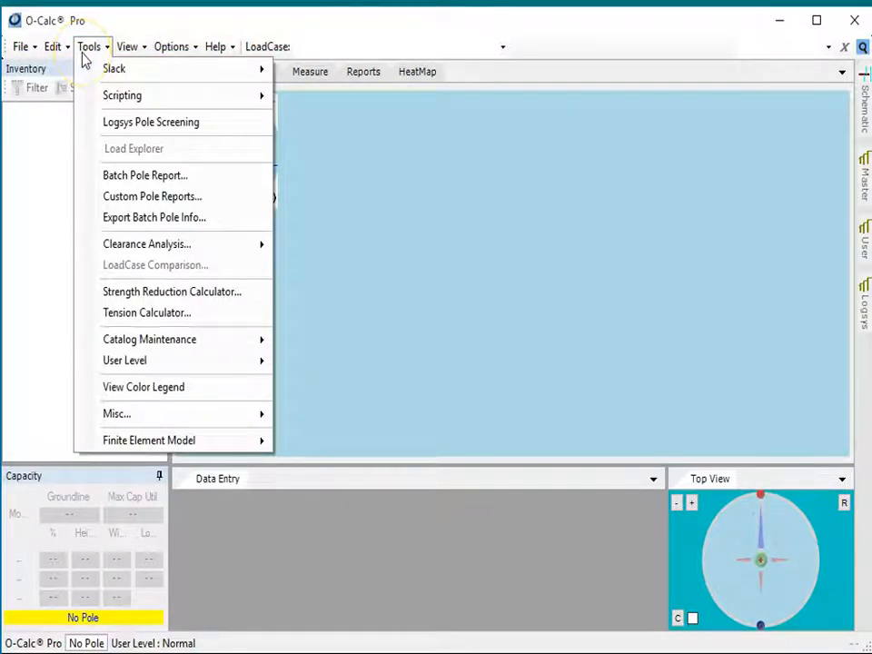
mouse_move(116, 71)
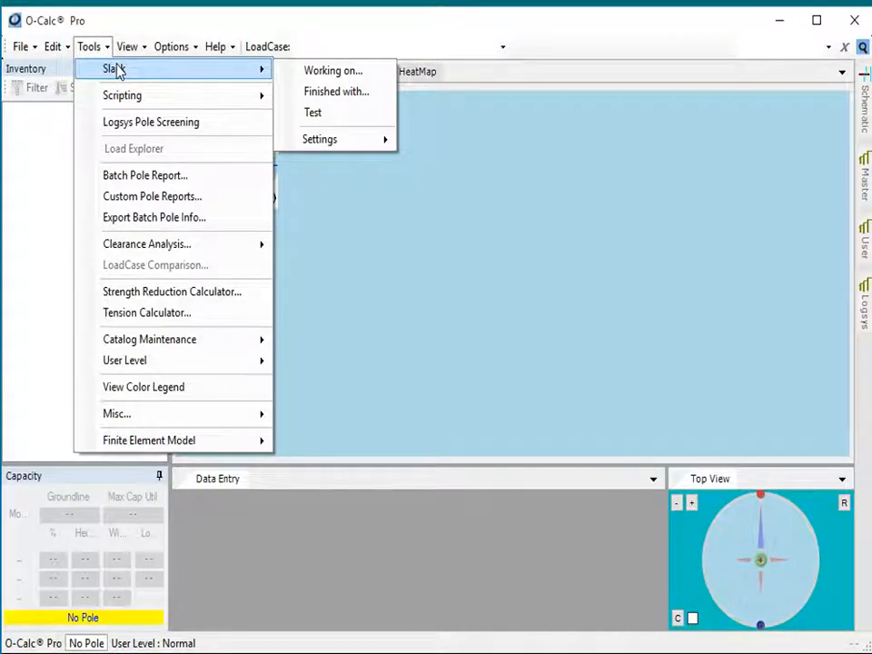
mouse_move(333, 148)
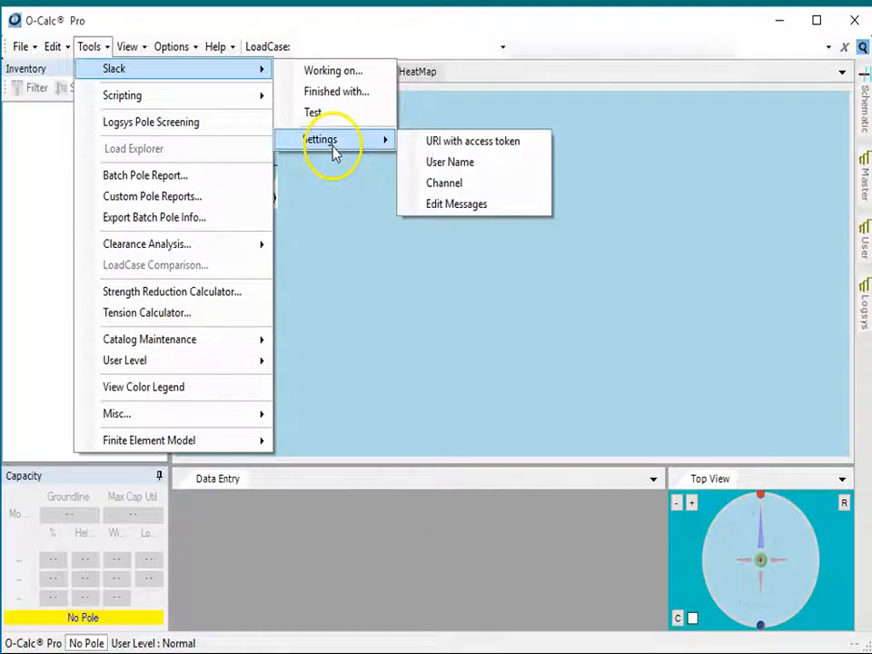
click(473, 206)
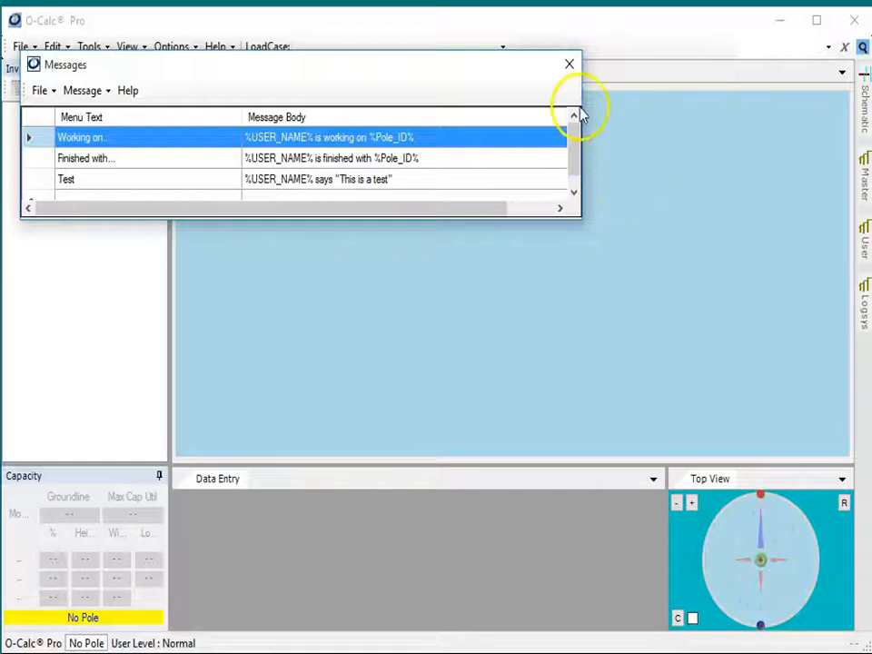
click(571, 66)
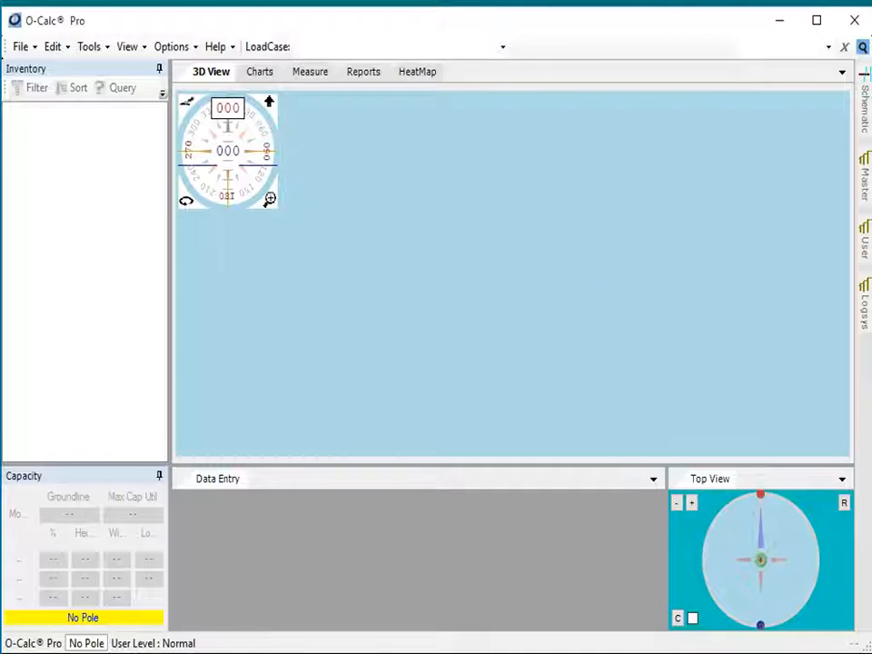
Switch to Chrome, view the #poleactivity channel, and open the incoming webhook integration setup from the Slack API site.
key(alt+Tab)
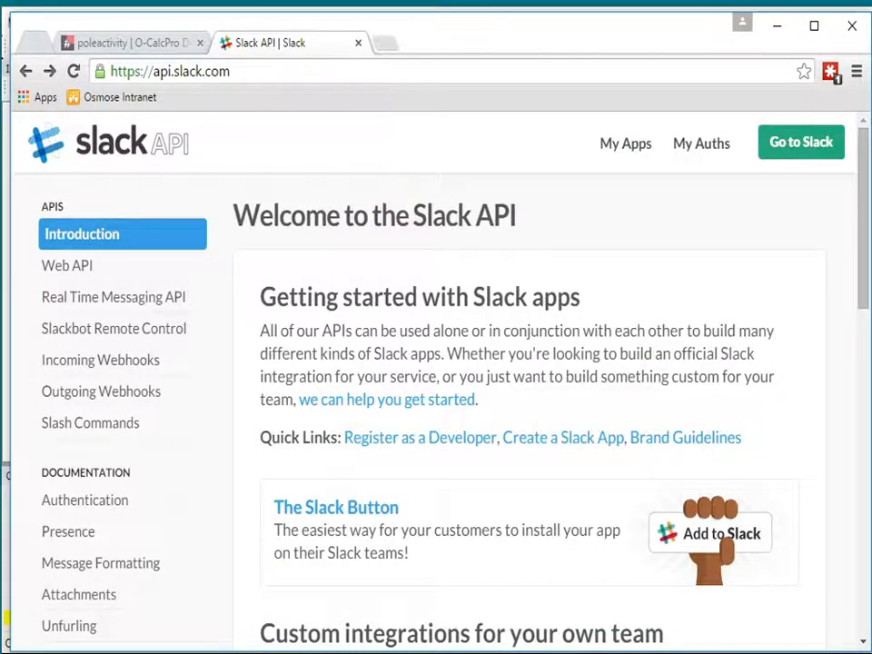
click(166, 43)
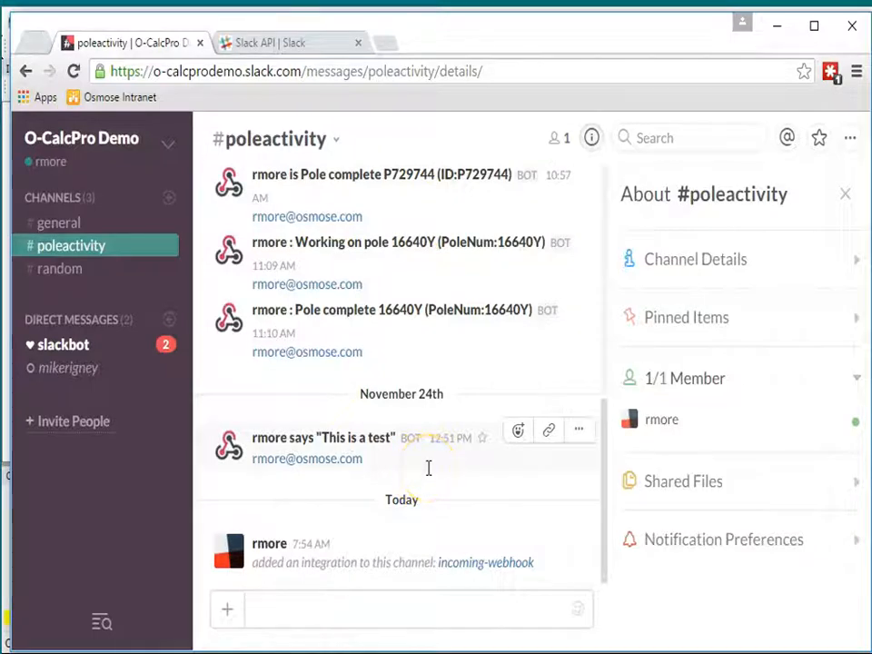
click(288, 43)
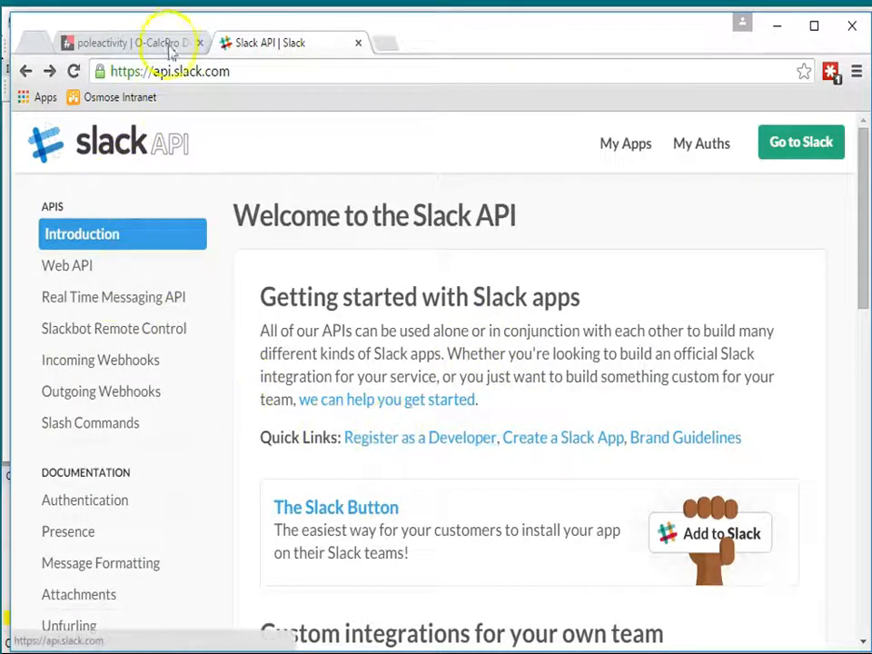
click(102, 364)
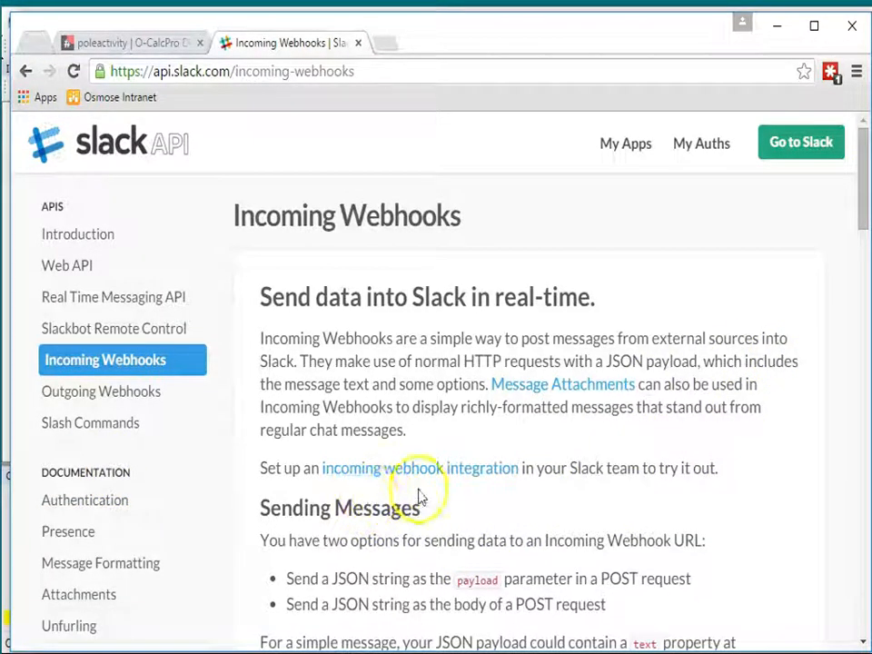
click(471, 470)
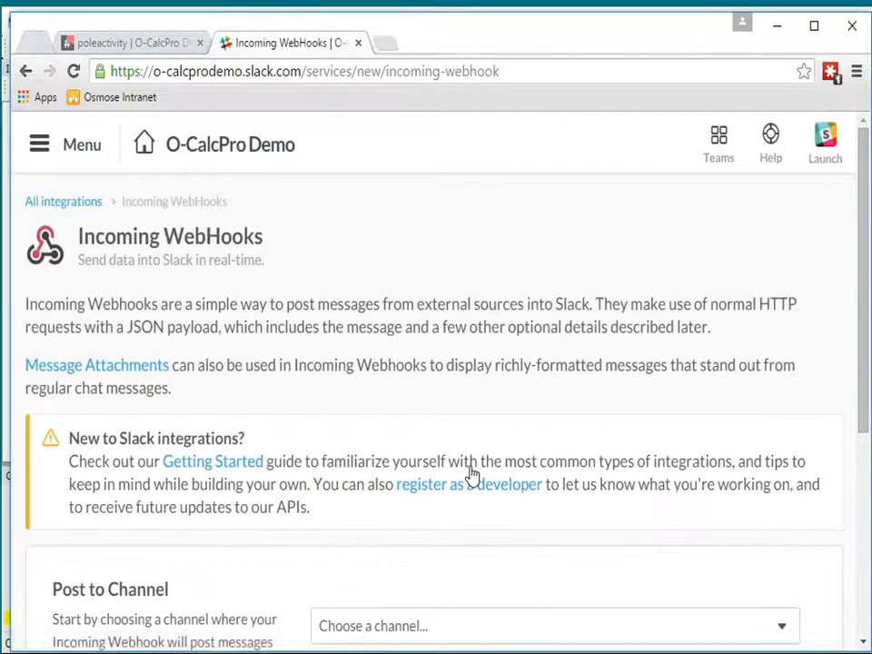
Add an Incoming WebHooks integration that posts to #poleactivity and display its webhook URL before closing the page.
drag(863, 254, 865, 431)
click(537, 447)
click(787, 324)
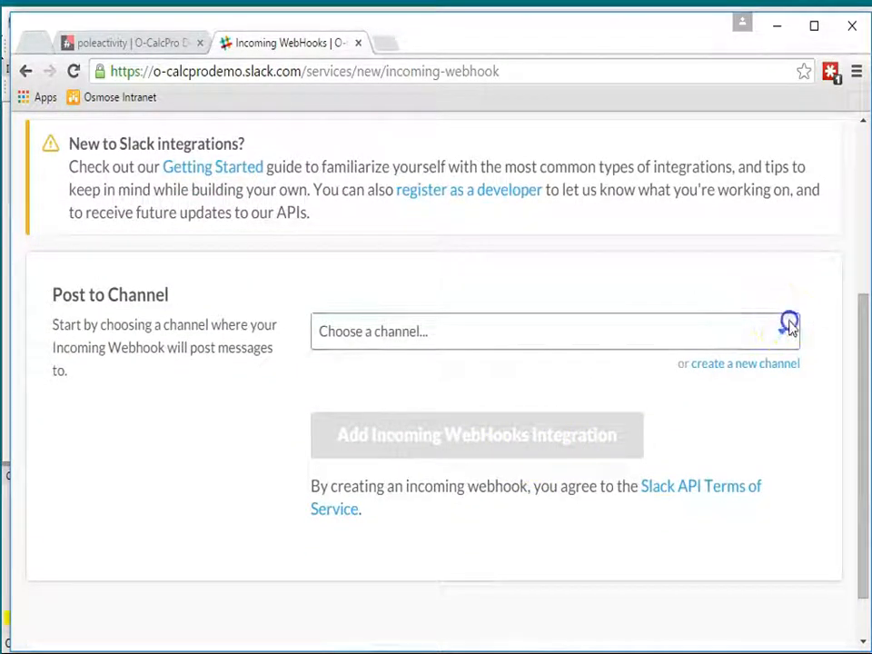
click(368, 450)
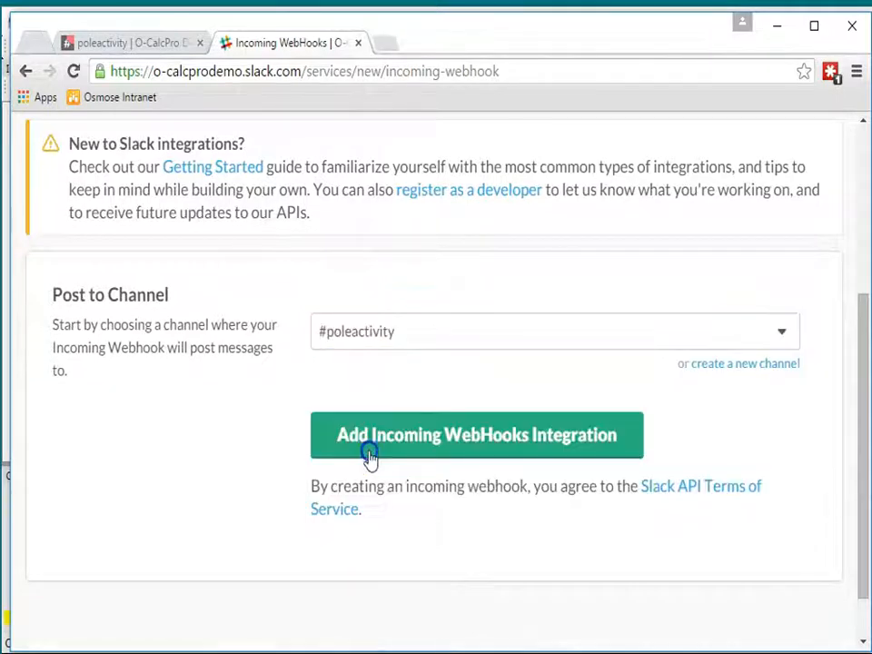
click(447, 444)
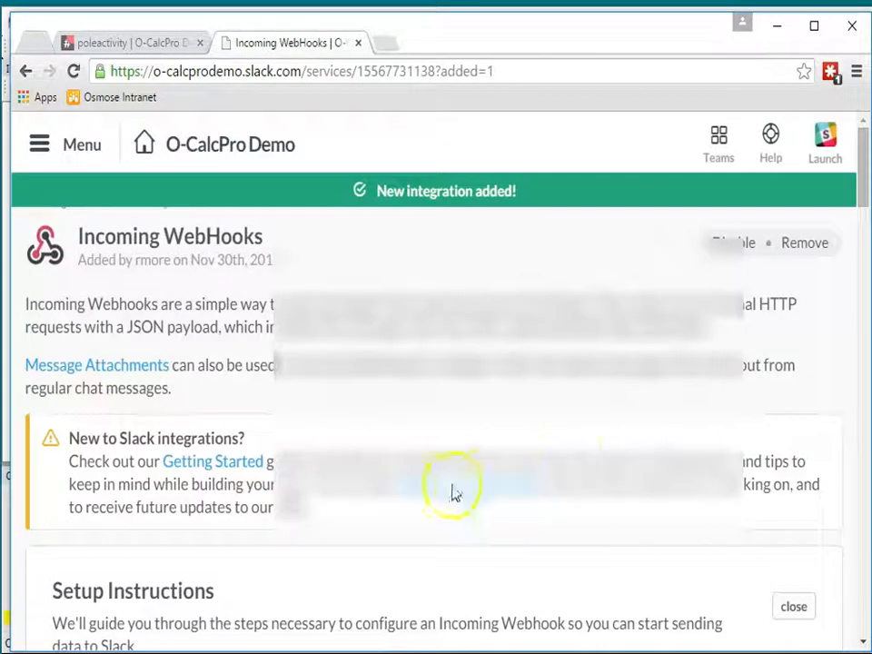
drag(861, 172, 862, 218)
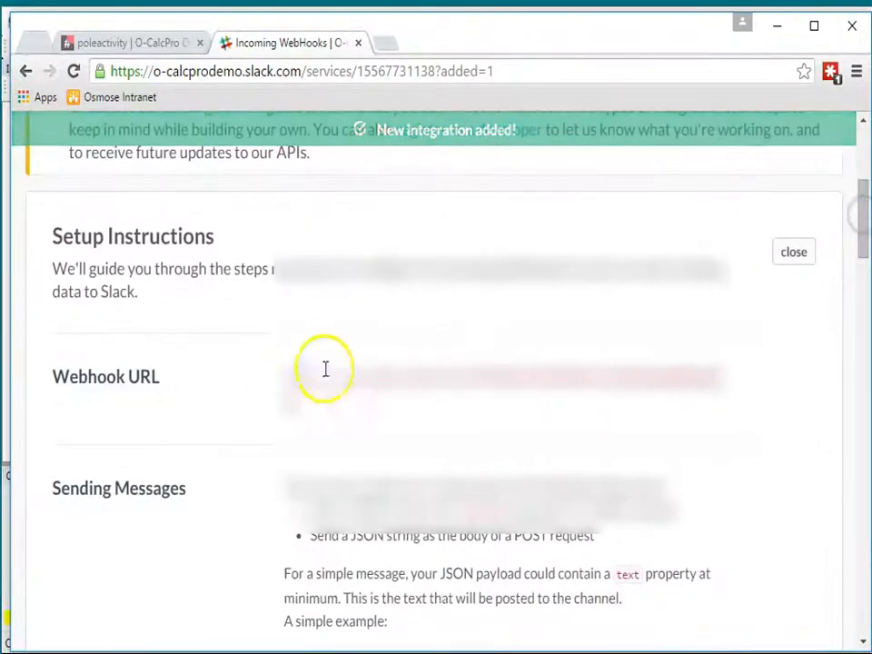
click(357, 42)
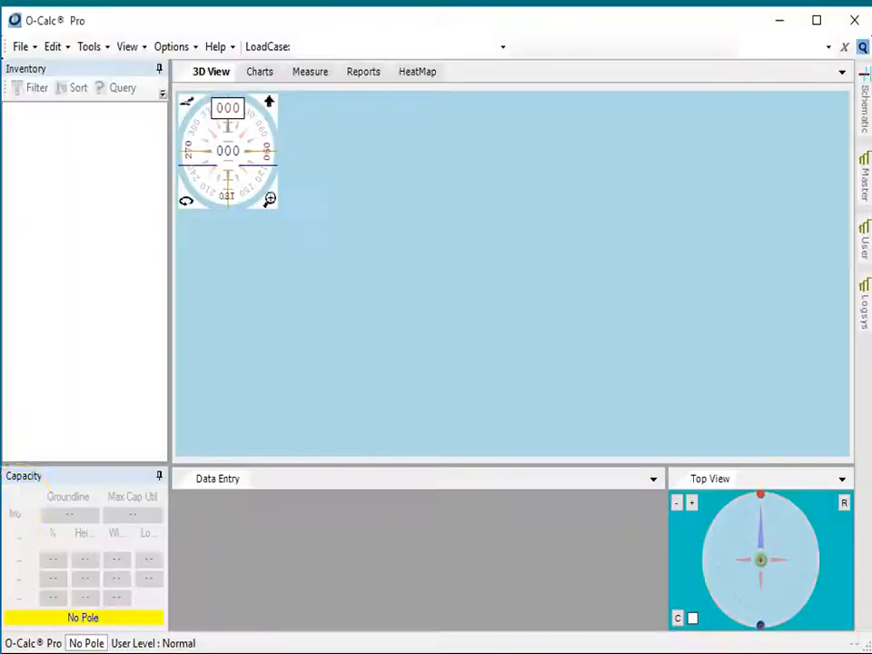
In O-Calc Pro, open the Slack integration's URI with access token setting and accept it.
click(85, 47)
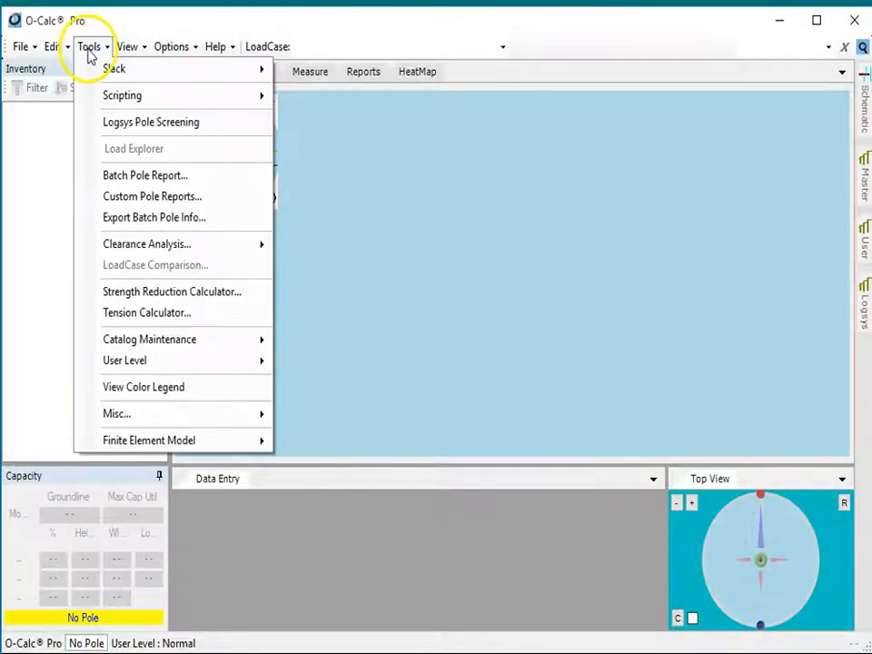
mouse_move(109, 72)
mouse_move(351, 141)
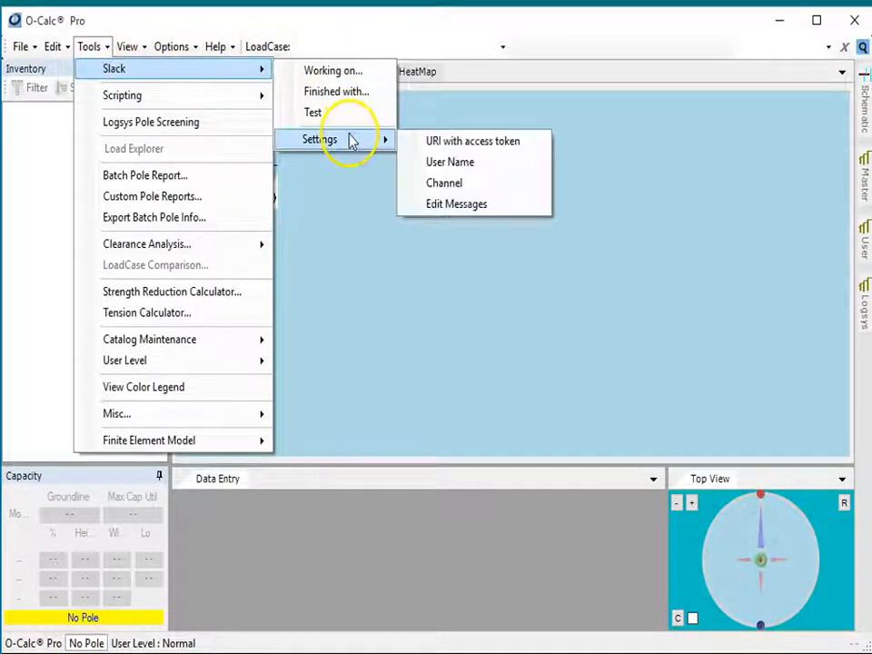
click(527, 145)
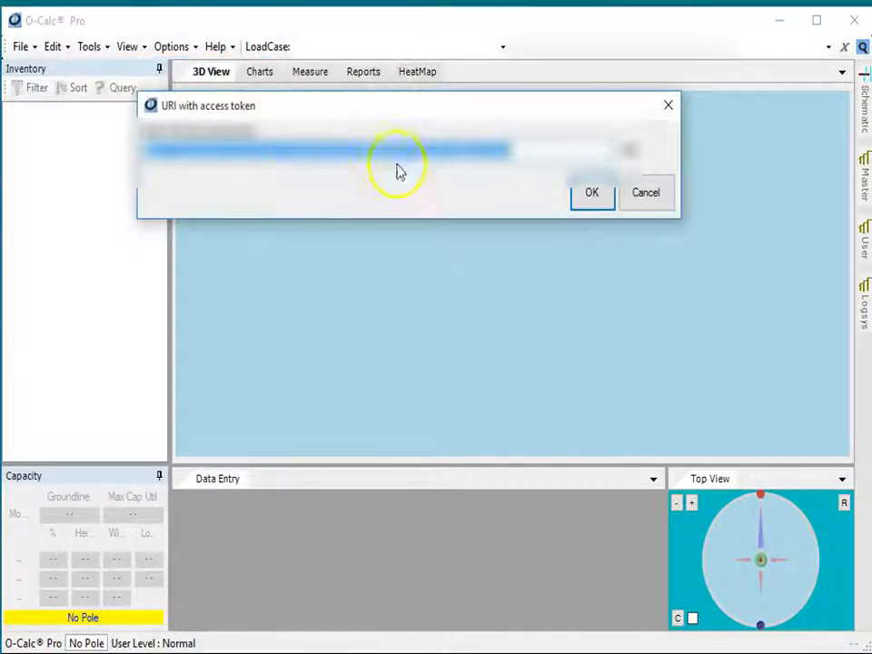
click(607, 202)
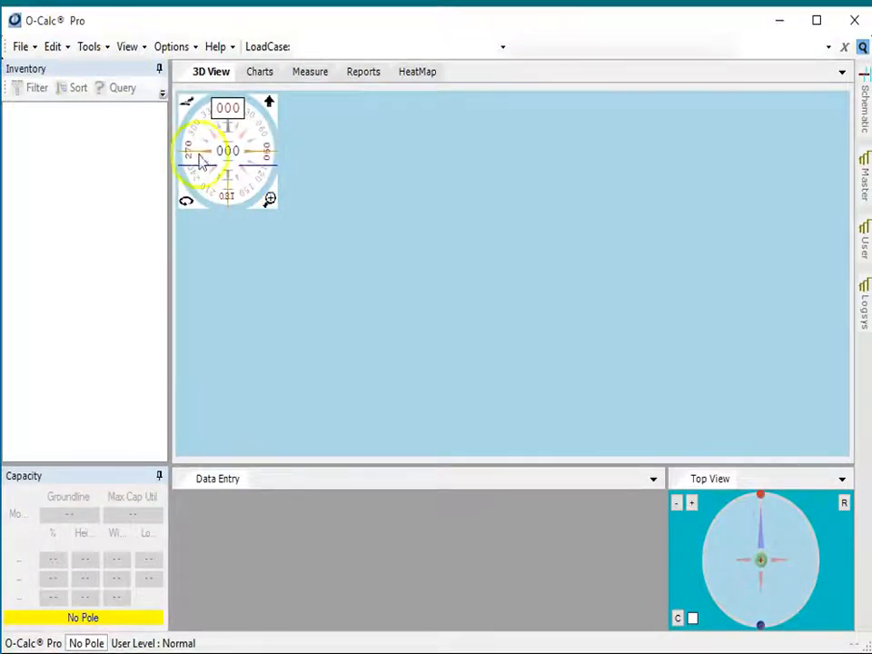
Open the recent pole file SegPole_P729744_201502338.pplx.
click(20, 46)
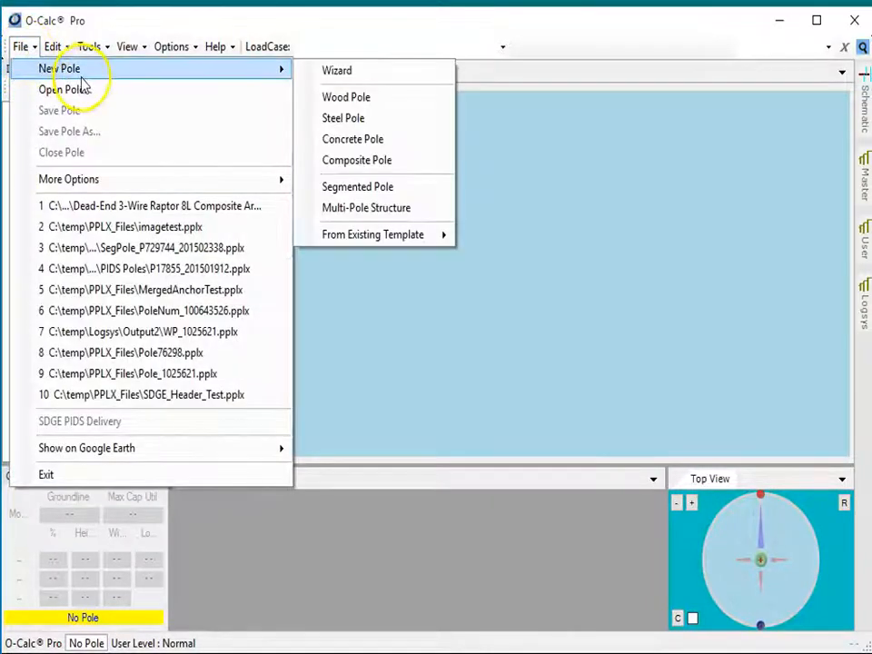
click(127, 254)
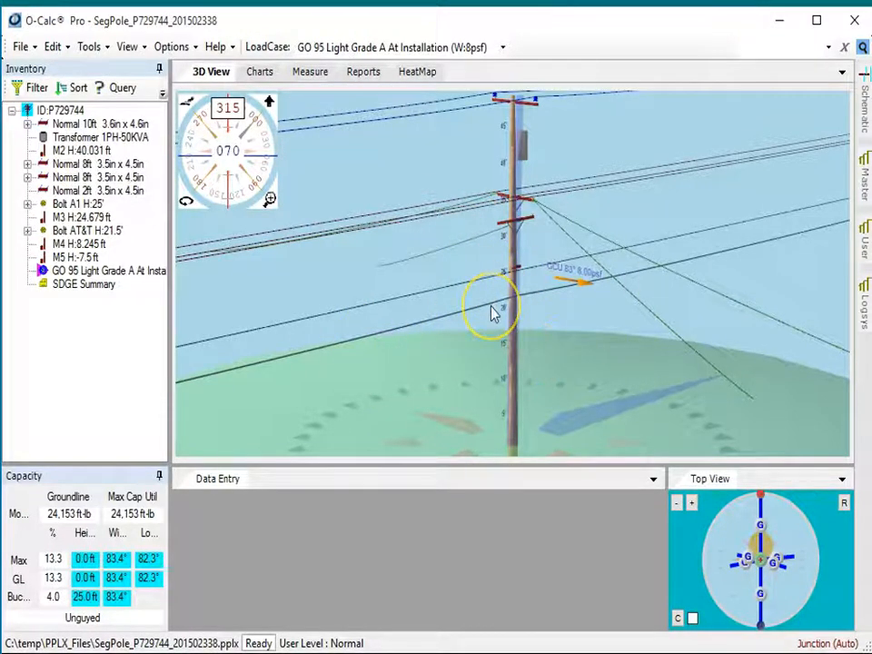
Send the "Working on..." Slack message for the open pole and review the #poleactivity message history in Chrome.
click(89, 47)
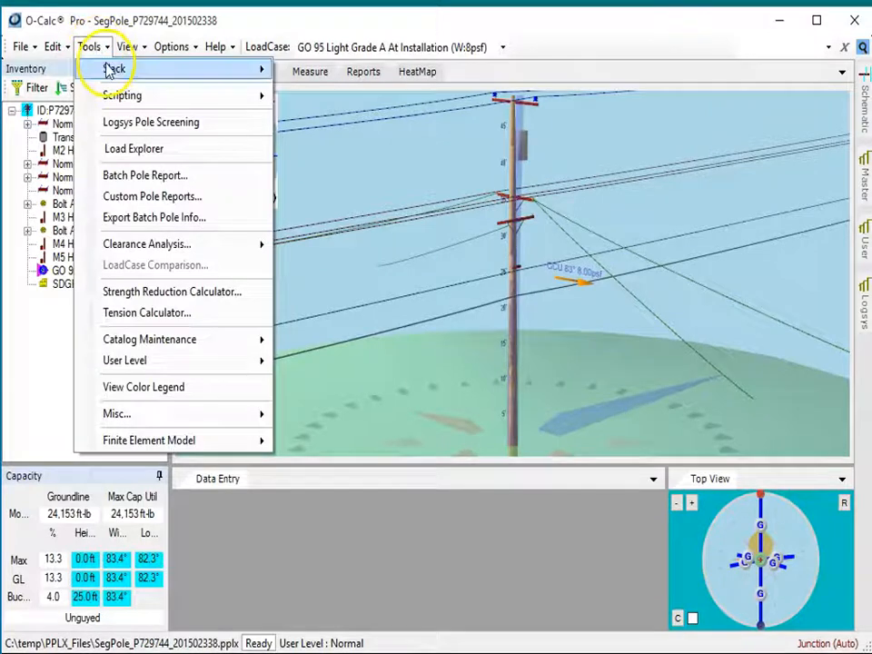
mouse_move(112, 70)
click(323, 70)
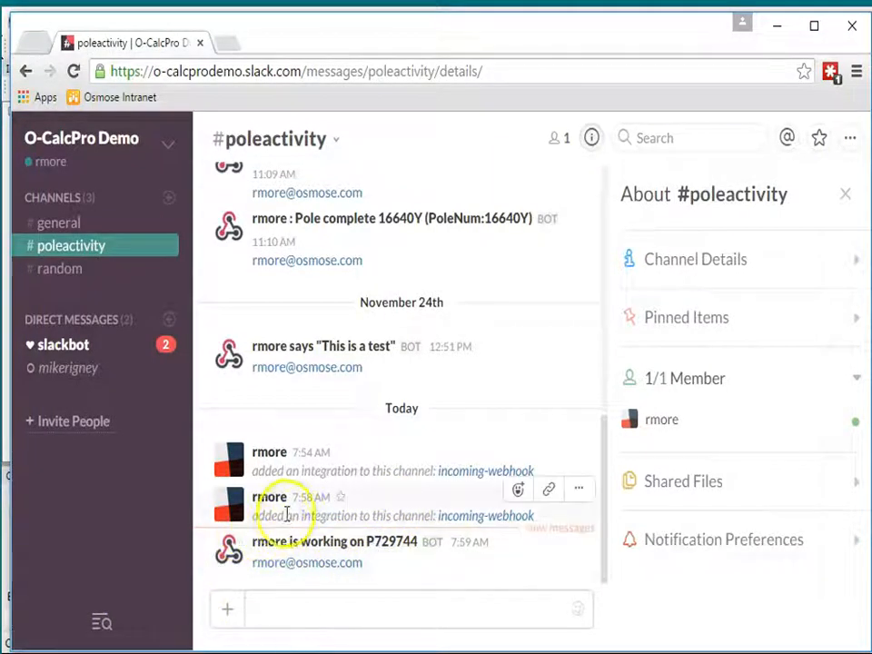
drag(608, 497, 601, 366)
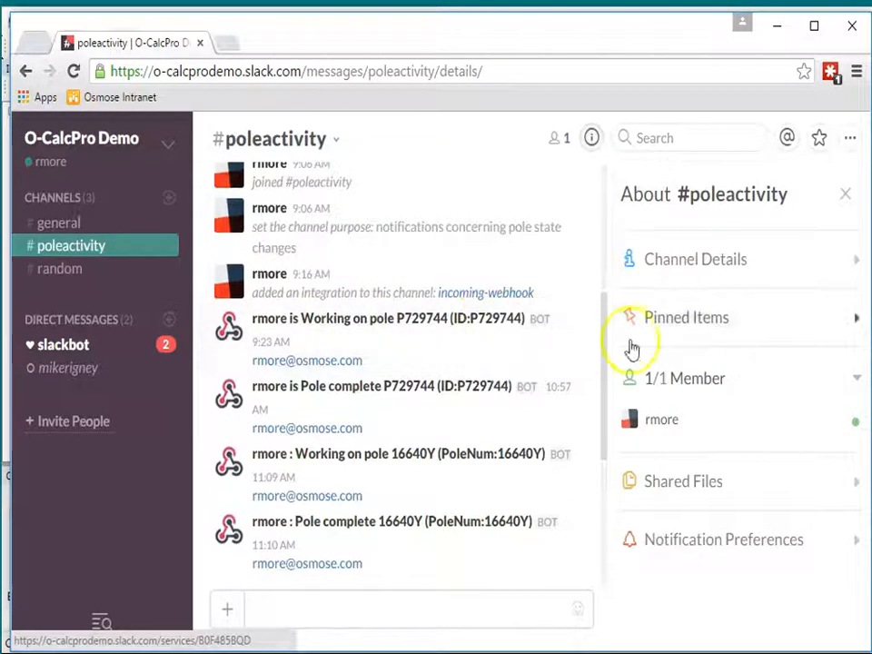
drag(605, 373, 600, 552)
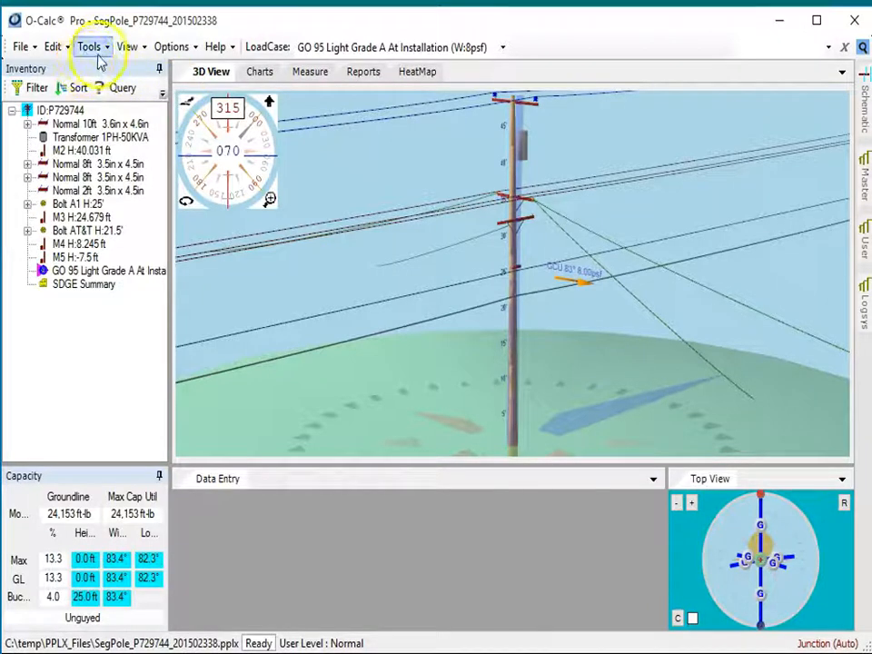
Send the "Finished with..." Slack message for the open pole from O-Calc Pro and check the #poleactivity channel in Chrome.
click(98, 49)
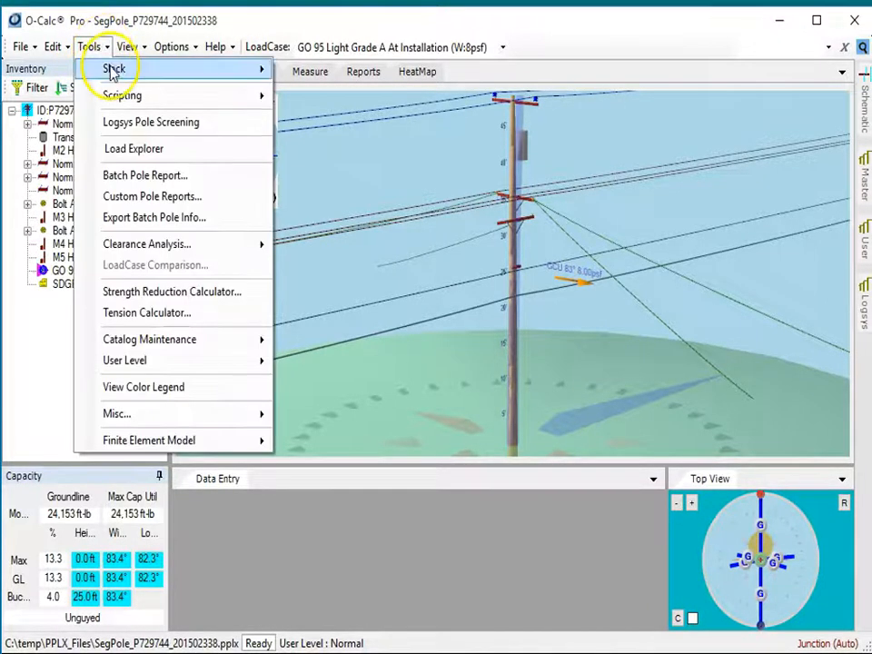
mouse_move(175, 70)
click(356, 93)
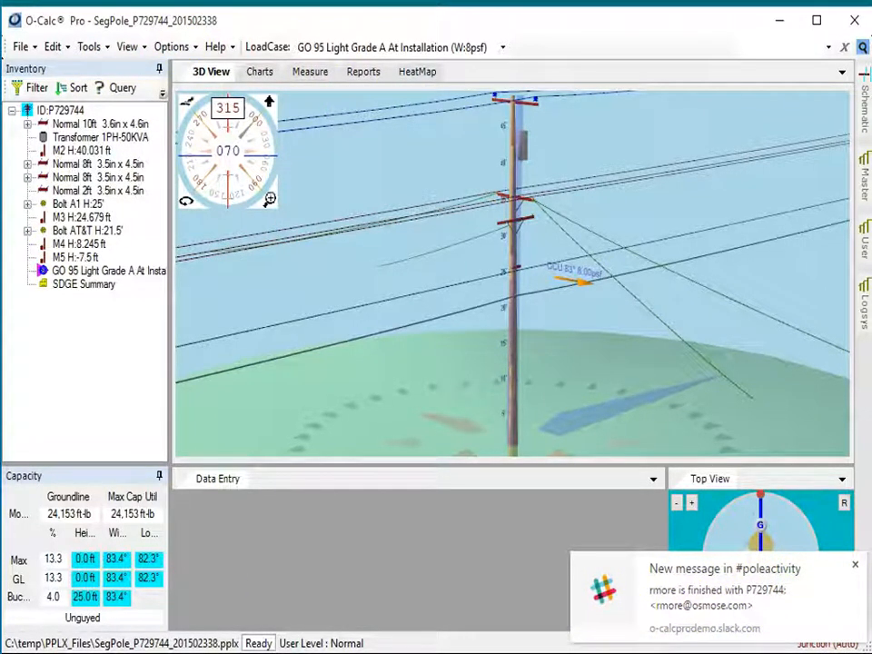
key(alt+Tab)
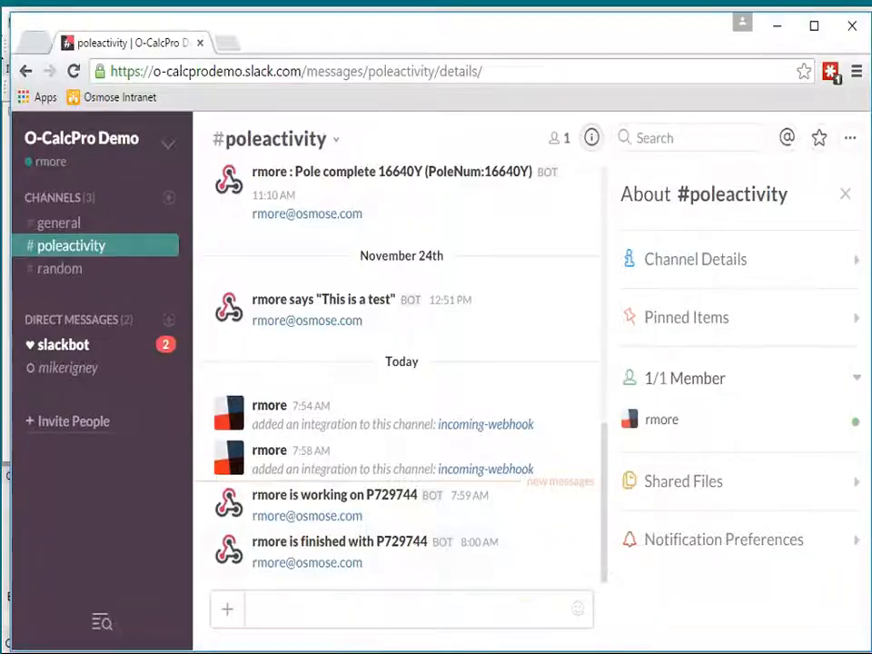